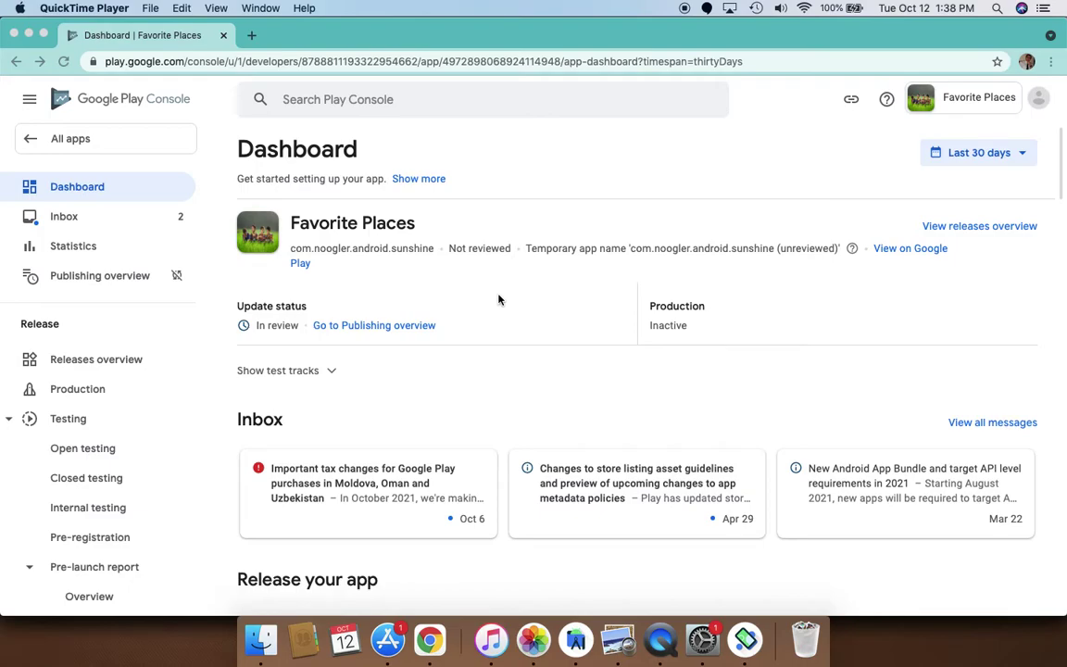
- Open the releases overview of Favorite Places and review the track summary, latest releases and countries / regions
left_click(116, 364)
left_click(117, 361)
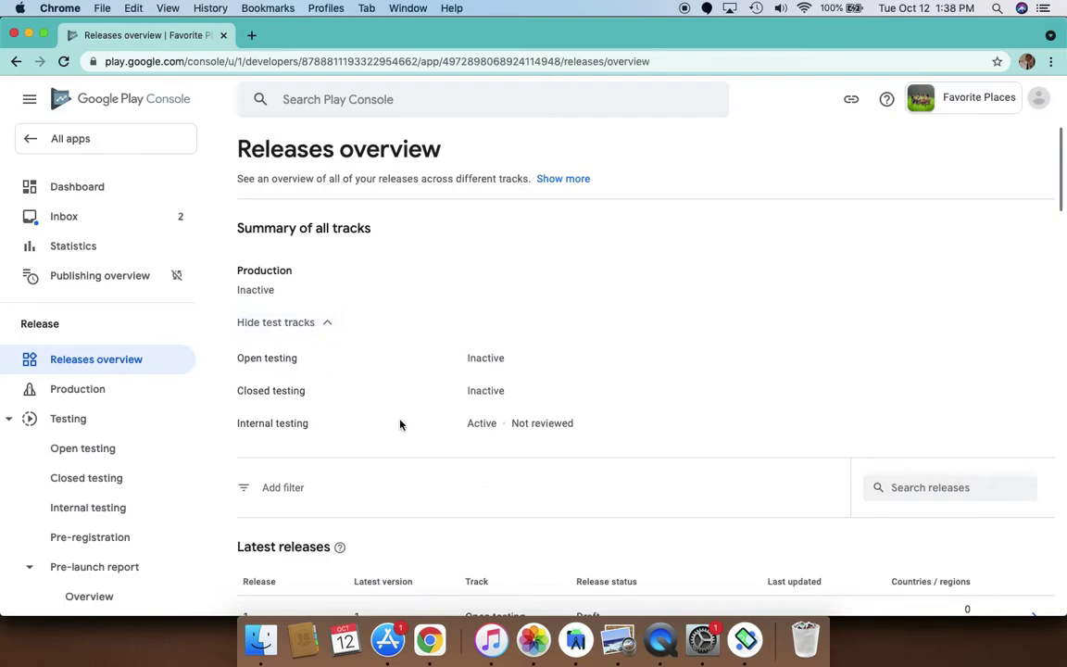
scroll(594, 409, "down", 5)
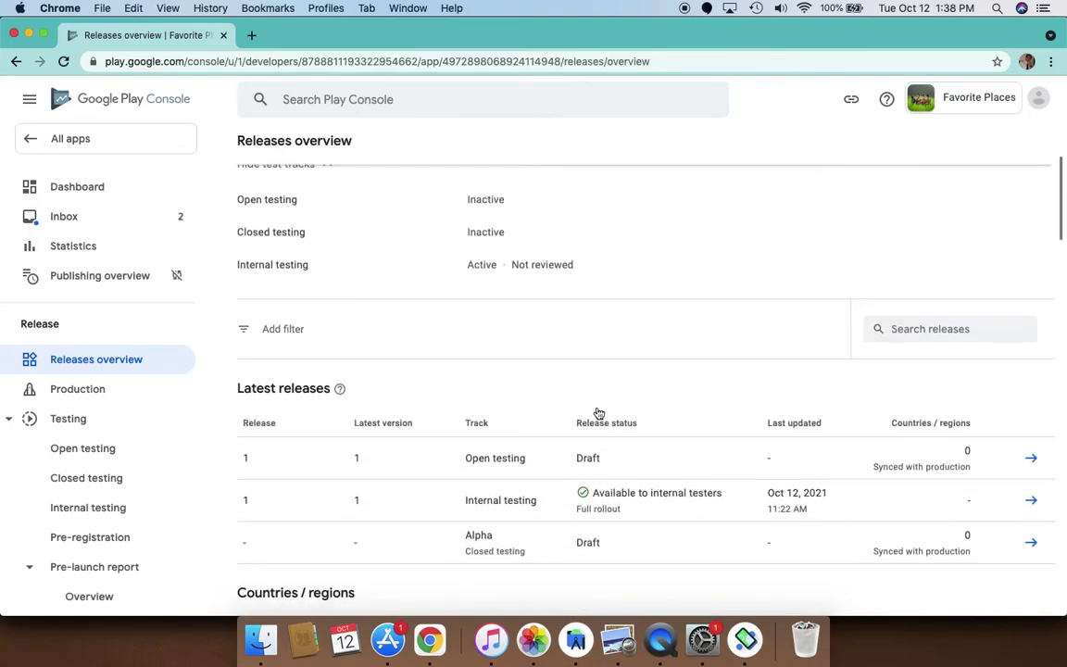
scroll(556, 408, "down", 1)
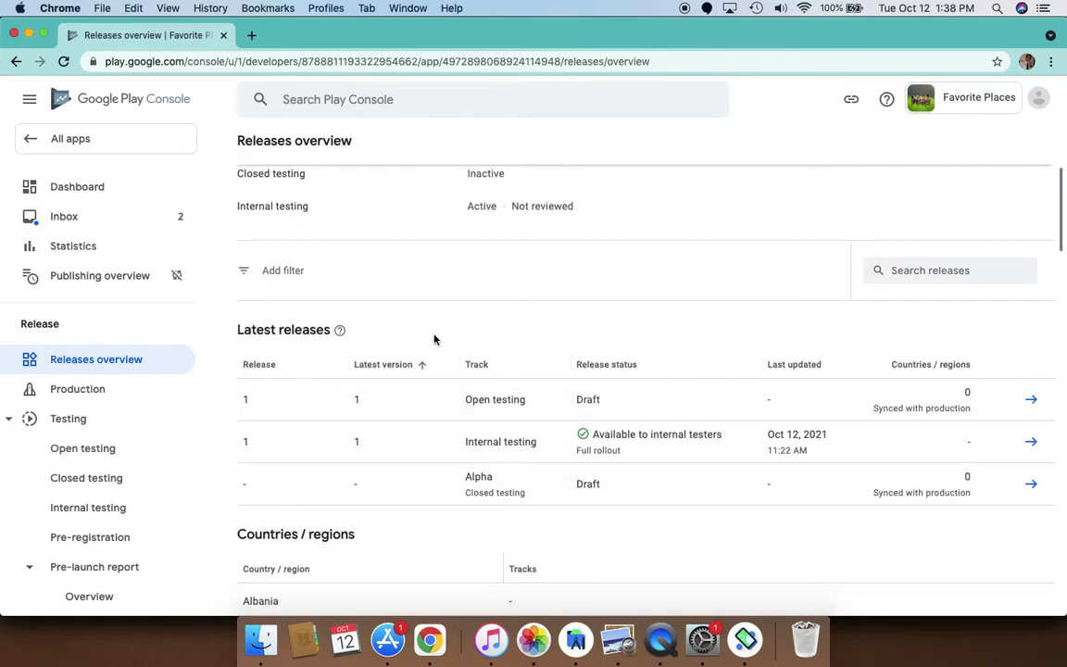
scroll(434, 484, "down", 3)
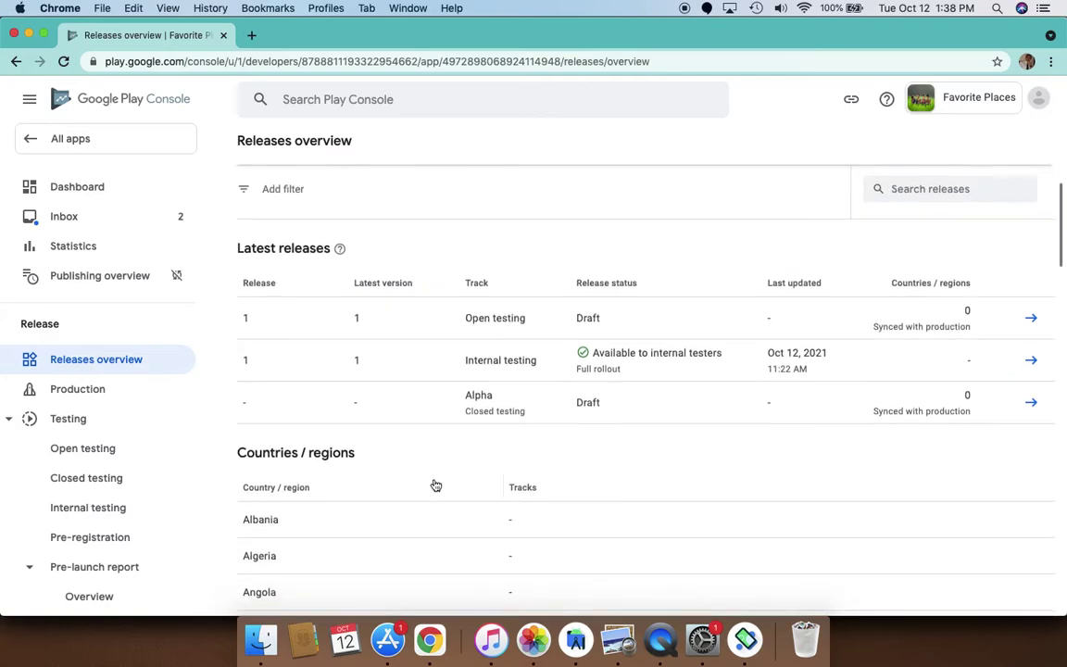
scroll(433, 484, "down", 2)
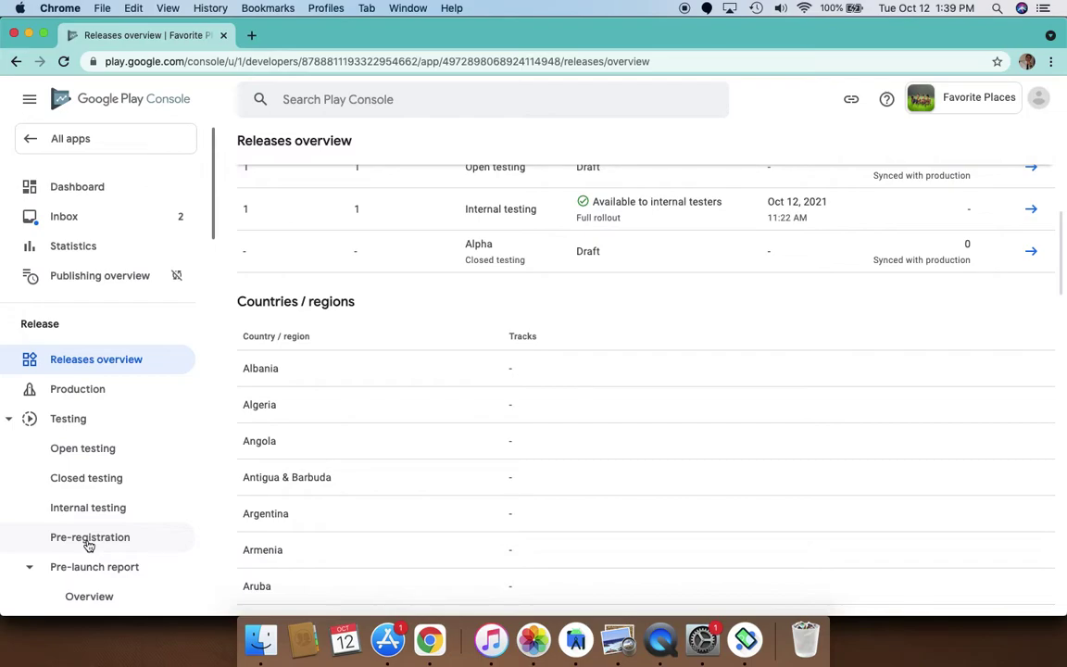
- View the countries / regions availability of the production track
left_click(114, 400)
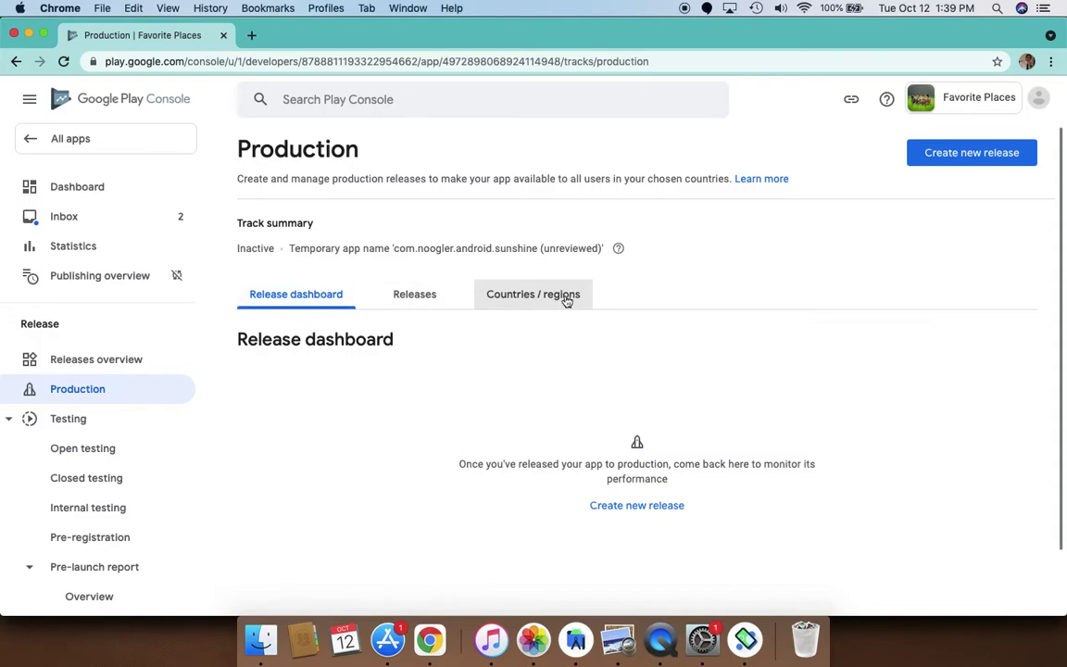
left_click(567, 298)
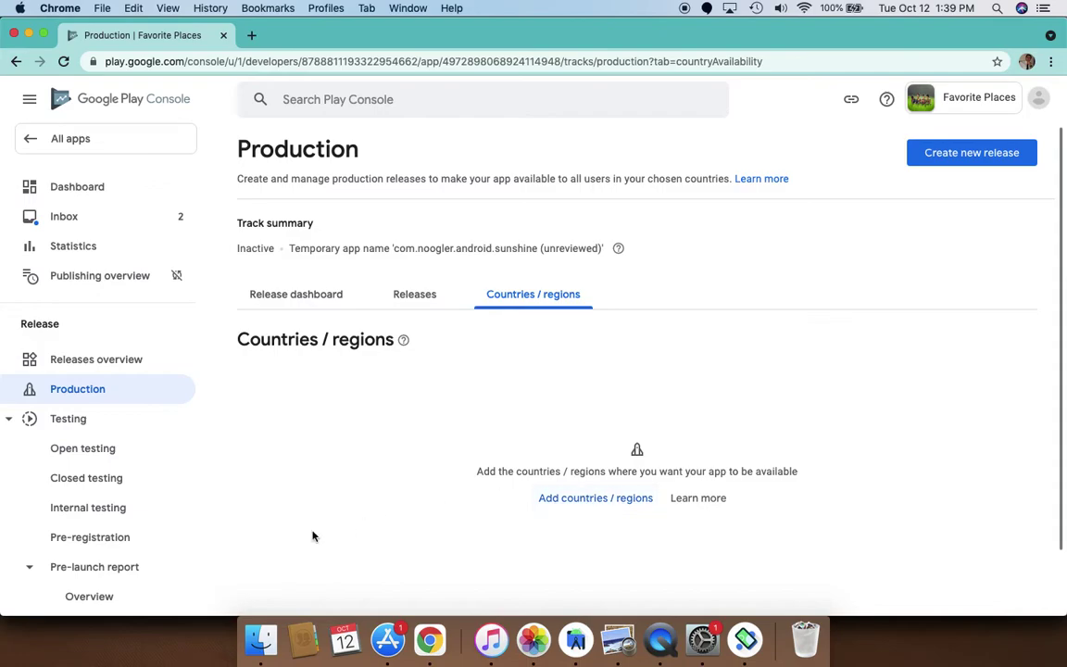
- Look through the release and setup sections, and return to the releases overview to check the summary of all tracks
scroll(190, 501, "down", 5)
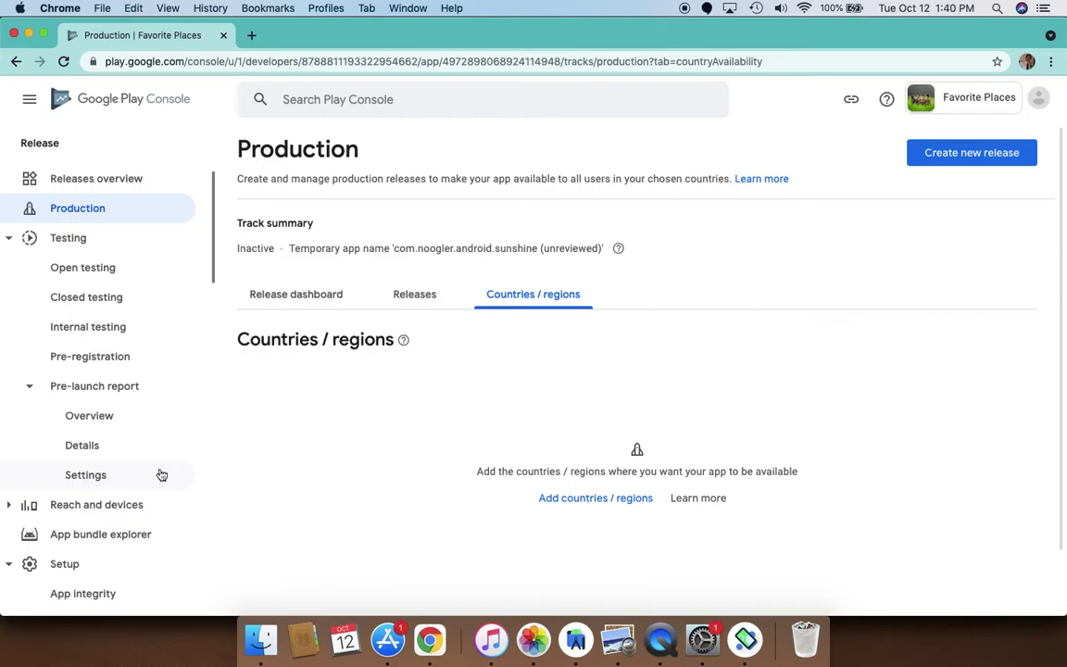
scroll(147, 514, "down", 3)
scroll(148, 517, "down", 1)
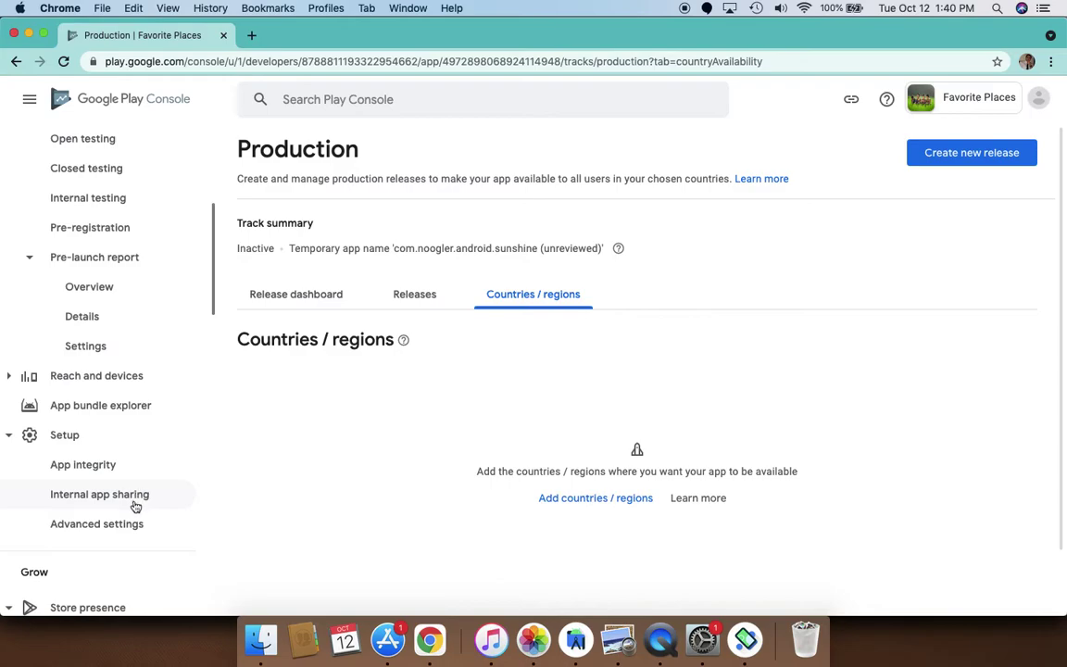
scroll(350, 419, "down", 1)
scroll(350, 420, "up", 1)
scroll(95, 230, "up", 3)
scroll(88, 230, "up", 4)
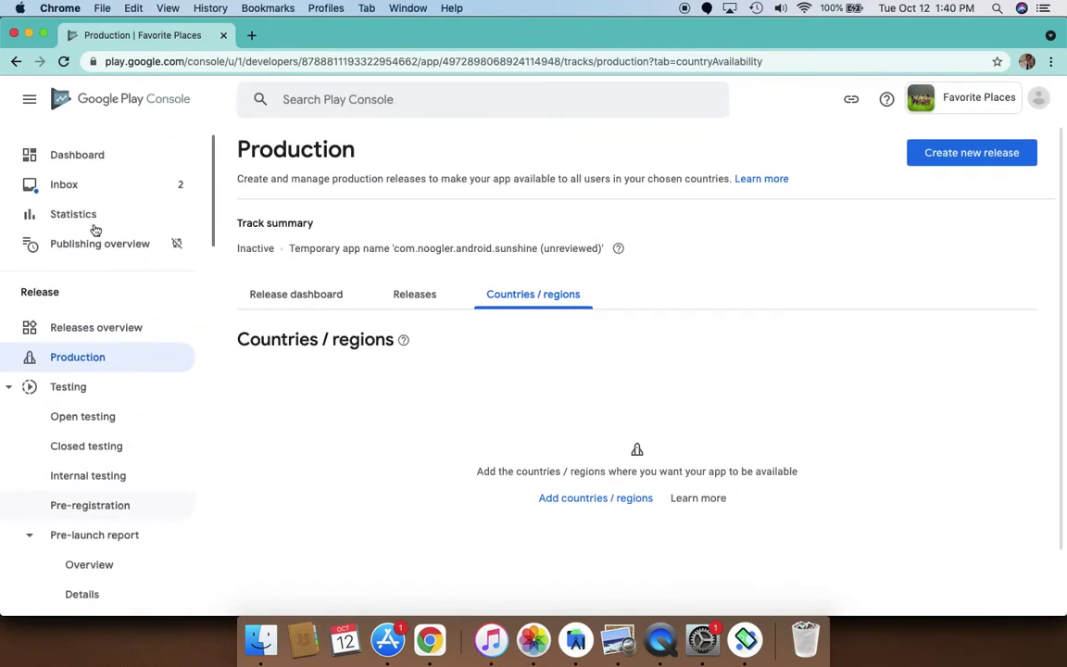
left_click(119, 333)
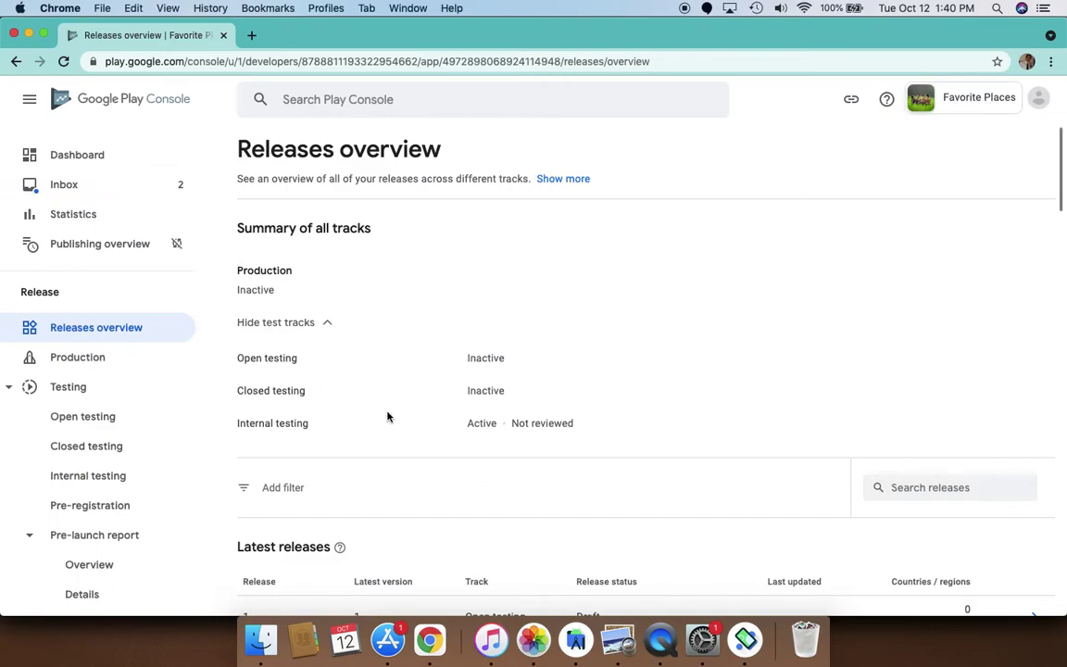
scroll(387, 417, "down", 1)
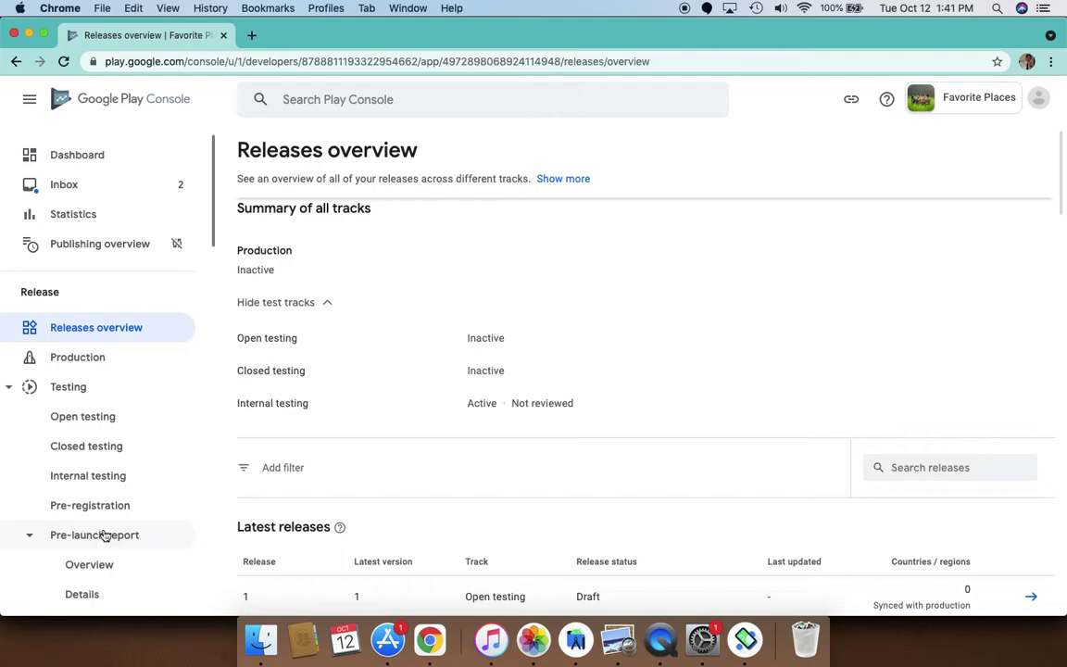
- Open the pre-launch report overview and examine its summary and the stability, performance and accessibility sections
left_click(102, 536)
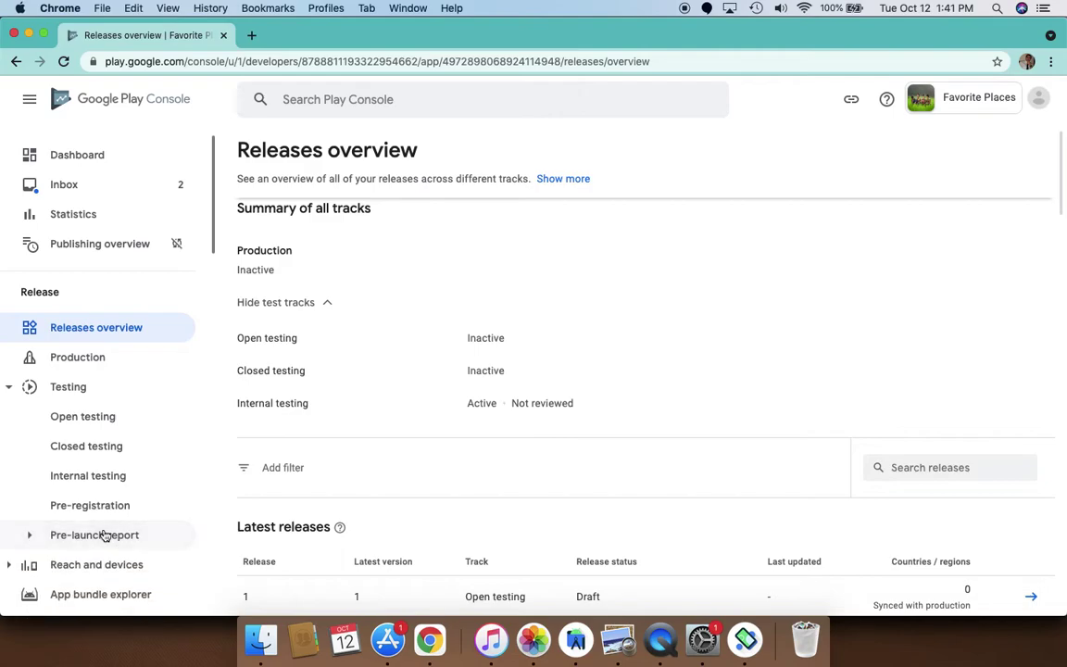
left_click(80, 544)
left_click(90, 565)
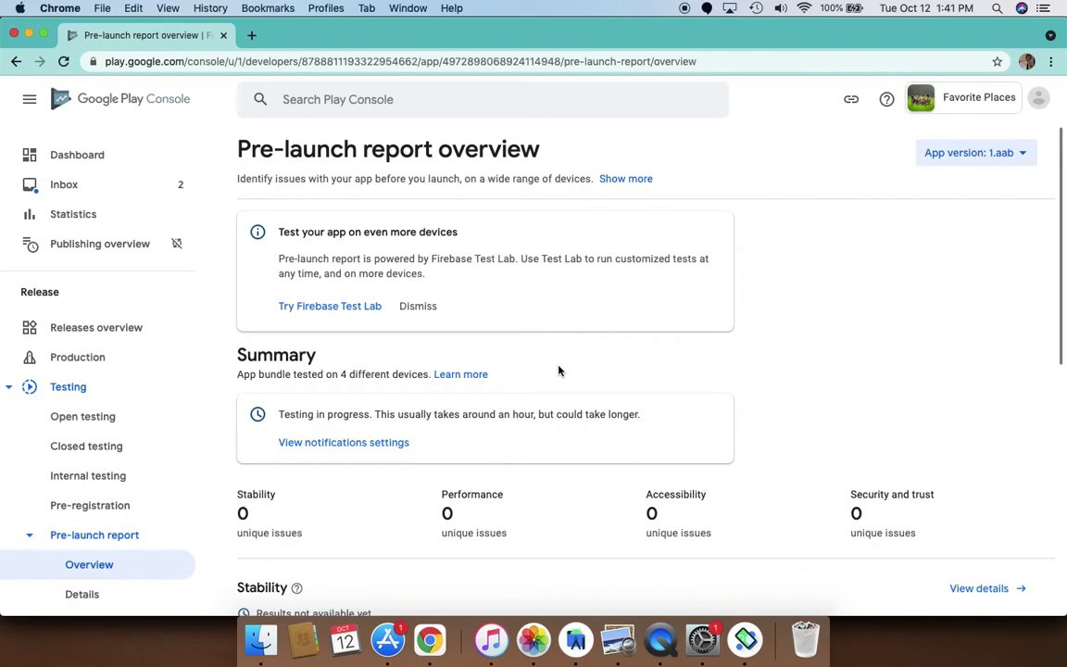
scroll(557, 393, "down", 3)
scroll(557, 398, "down", 3)
scroll(558, 398, "down", 4)
scroll(558, 398, "up", 3)
scroll(558, 398, "up", 4)
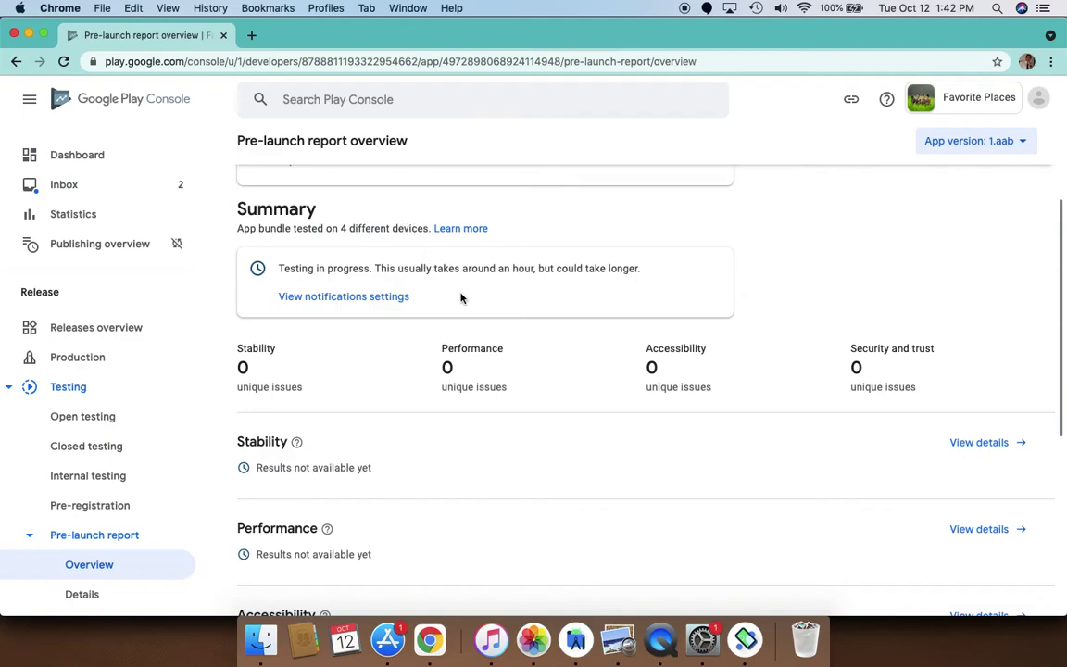
scroll(482, 352, "down", 1)
scroll(492, 352, "up", 1)
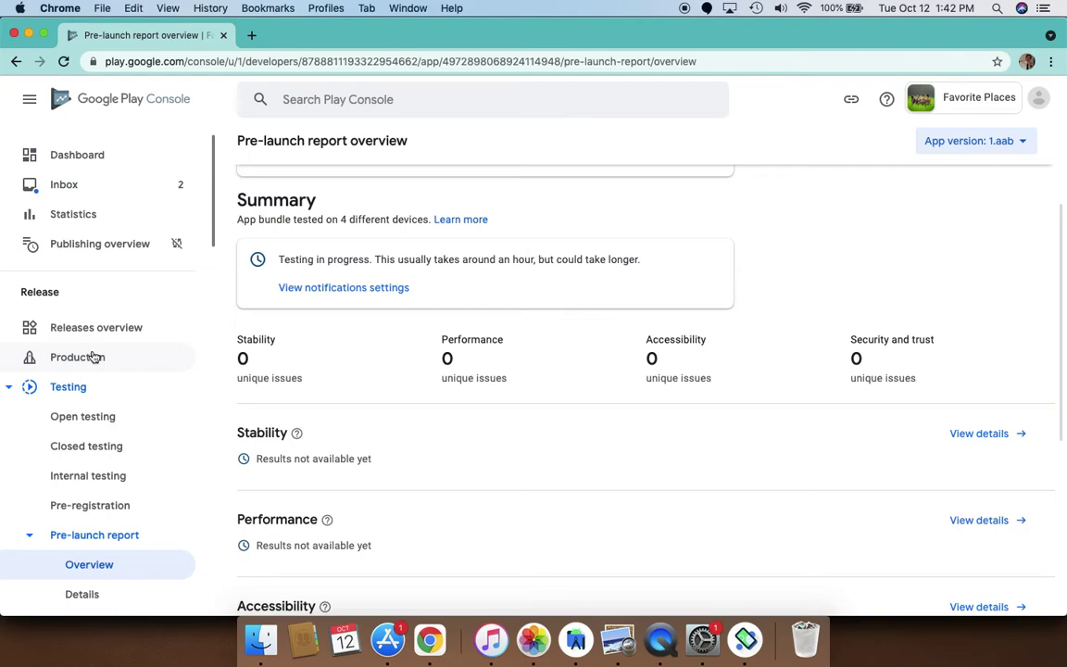
- Survey the console's Grow, Quality, Monetize and Policy sections, and open the app's advanced settings under Setup
scroll(83, 407, "down", 1)
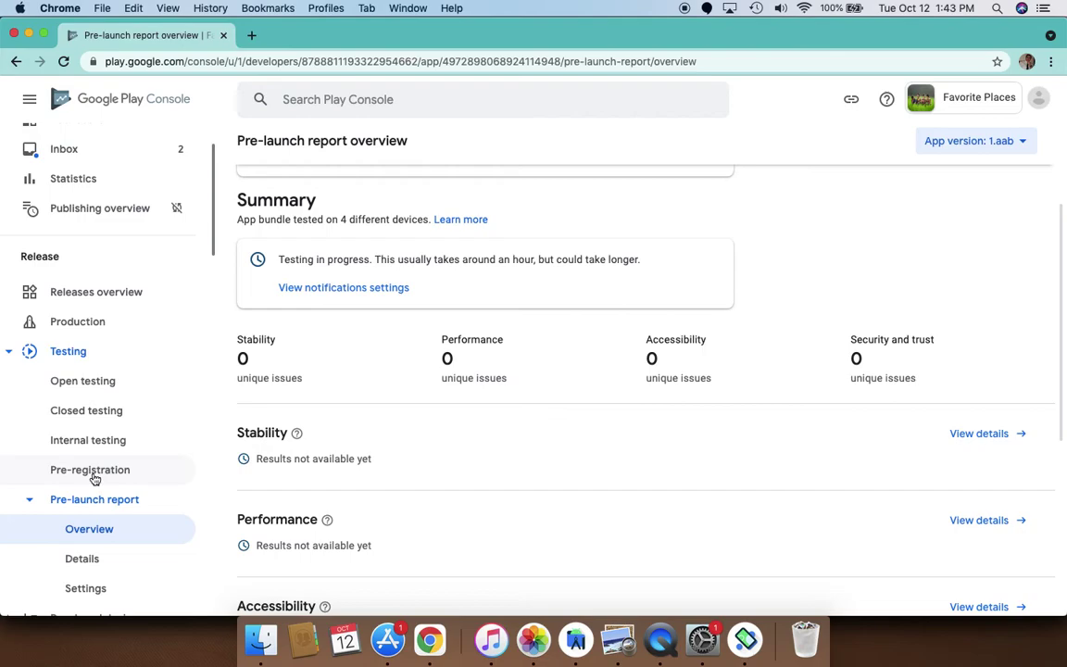
scroll(120, 537, "down", 5)
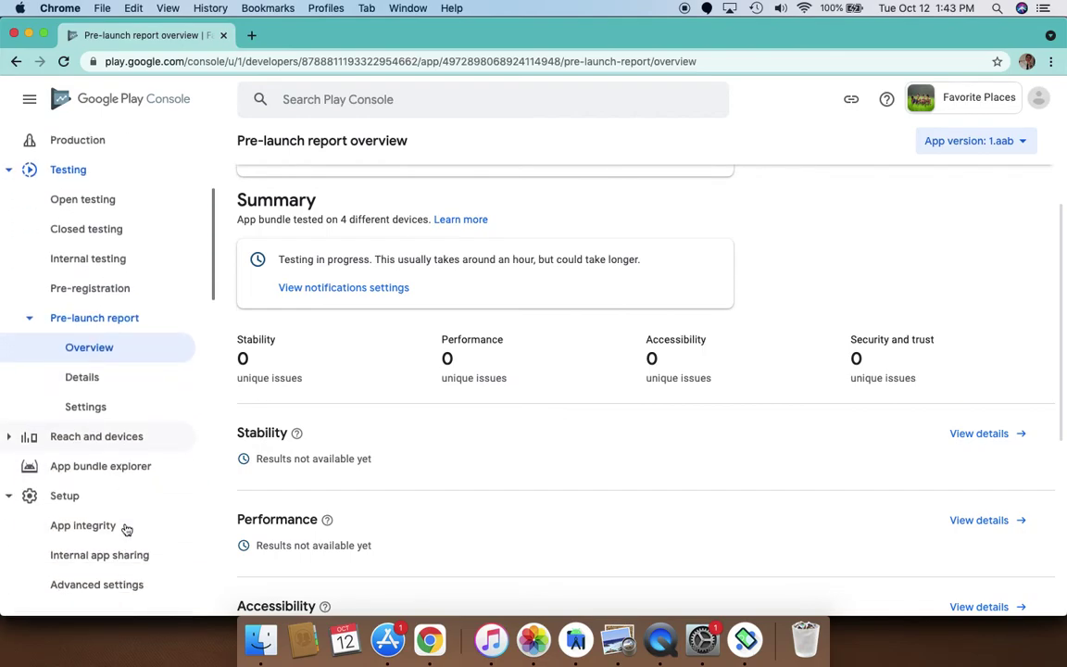
scroll(120, 537, "down", 10)
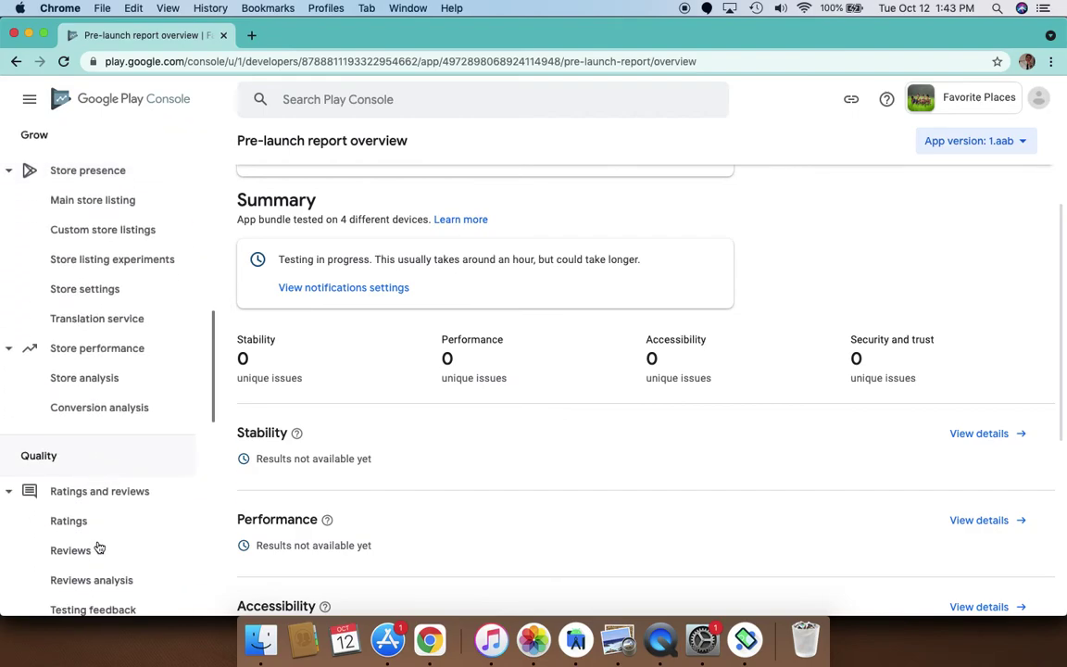
scroll(99, 547, "down", 15)
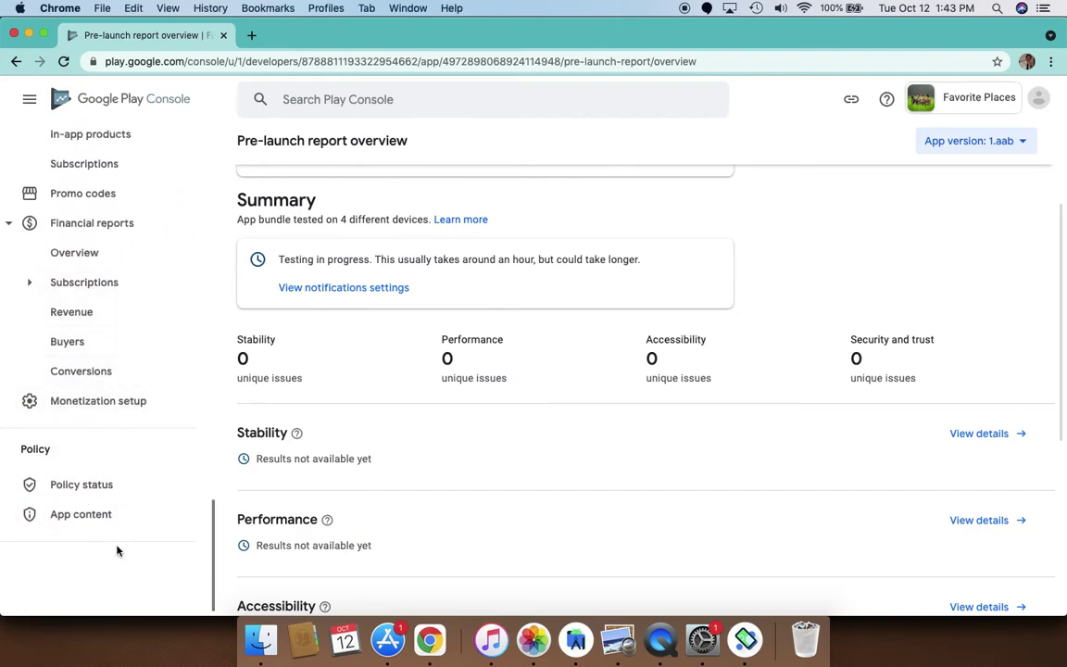
scroll(116, 551, "up", 10)
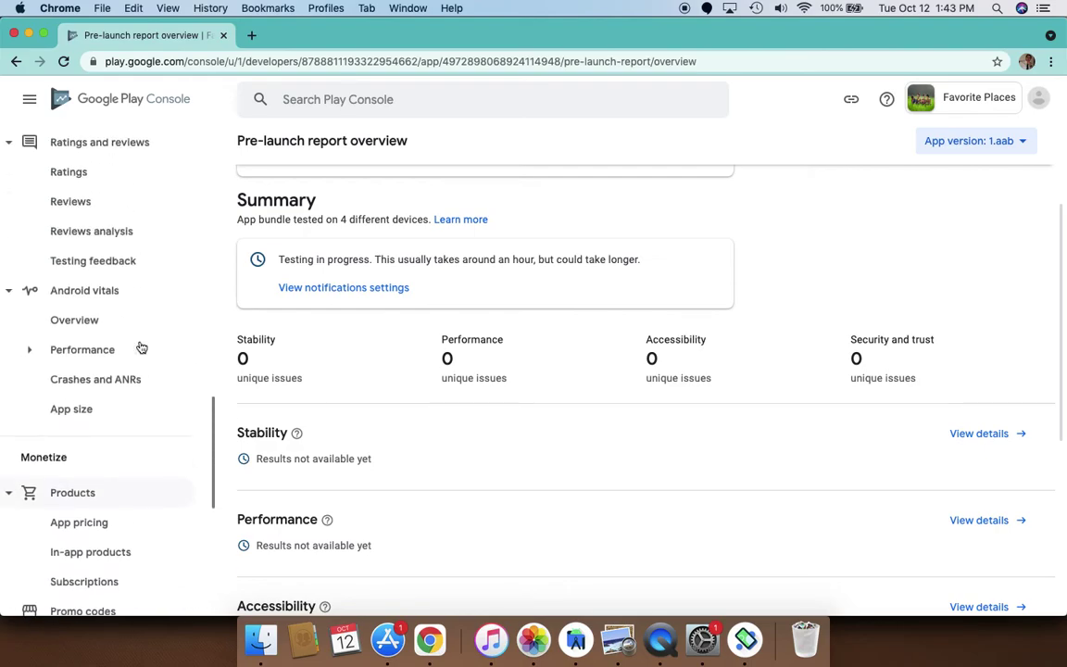
scroll(140, 347, "up", 10)
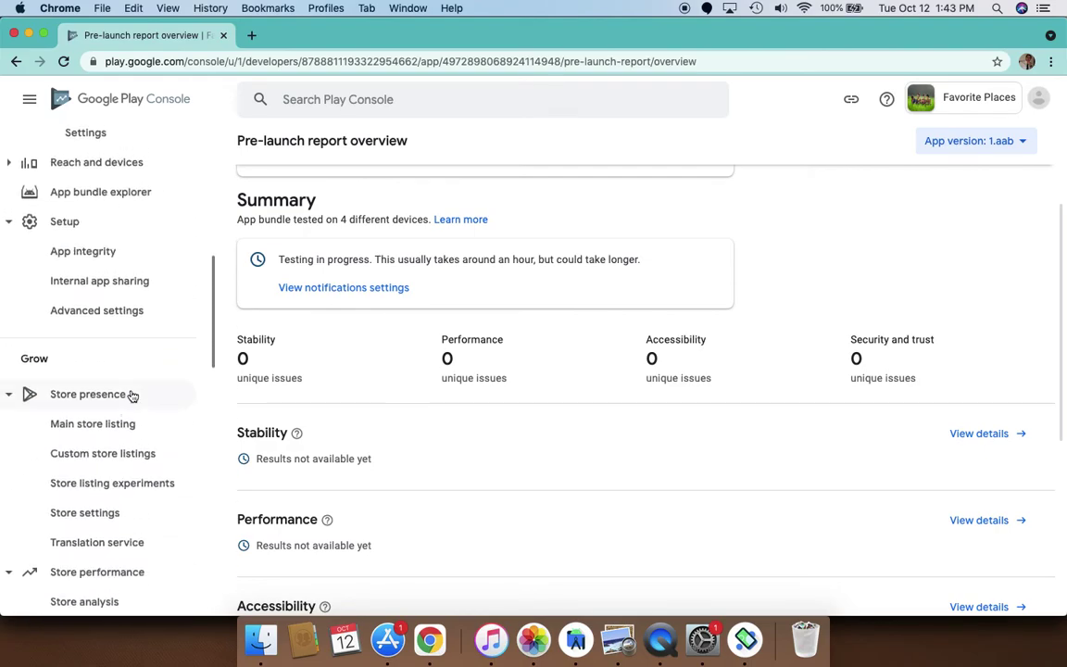
left_click(130, 312)
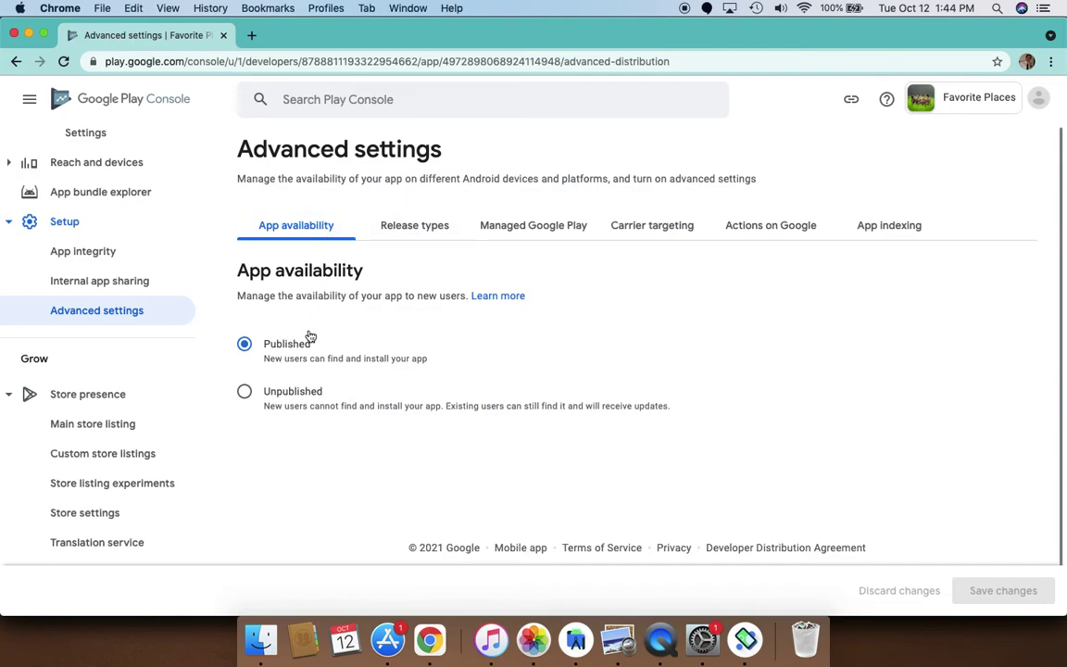
- Review the release types that can be added in the advanced settings, and view the Managed Google Play options
left_click(427, 230)
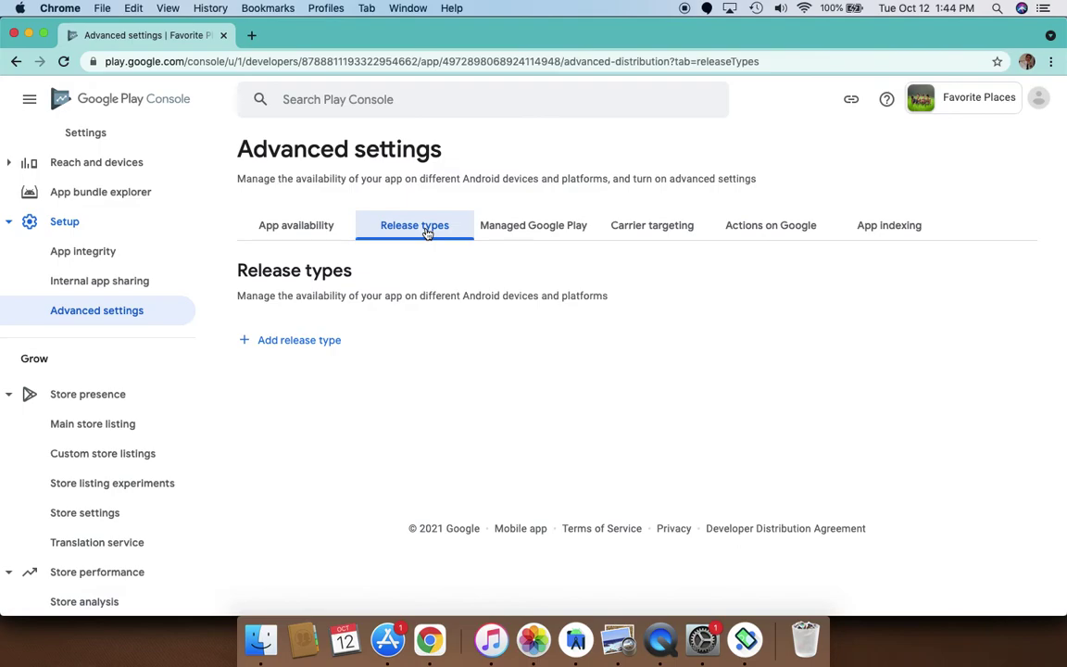
left_click(325, 342)
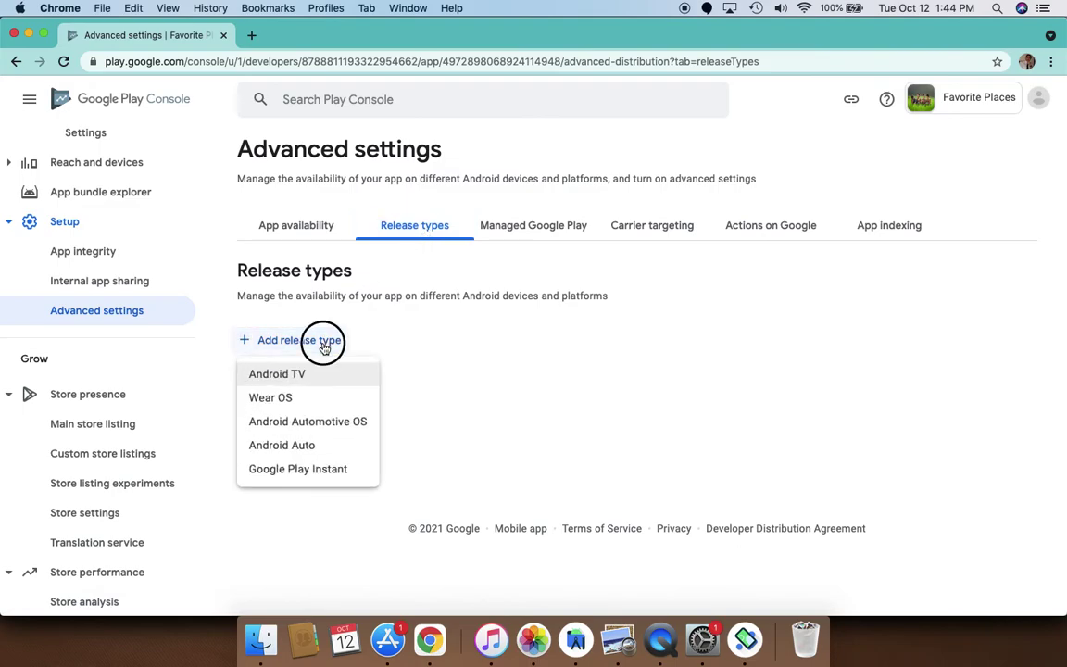
left_click(533, 229)
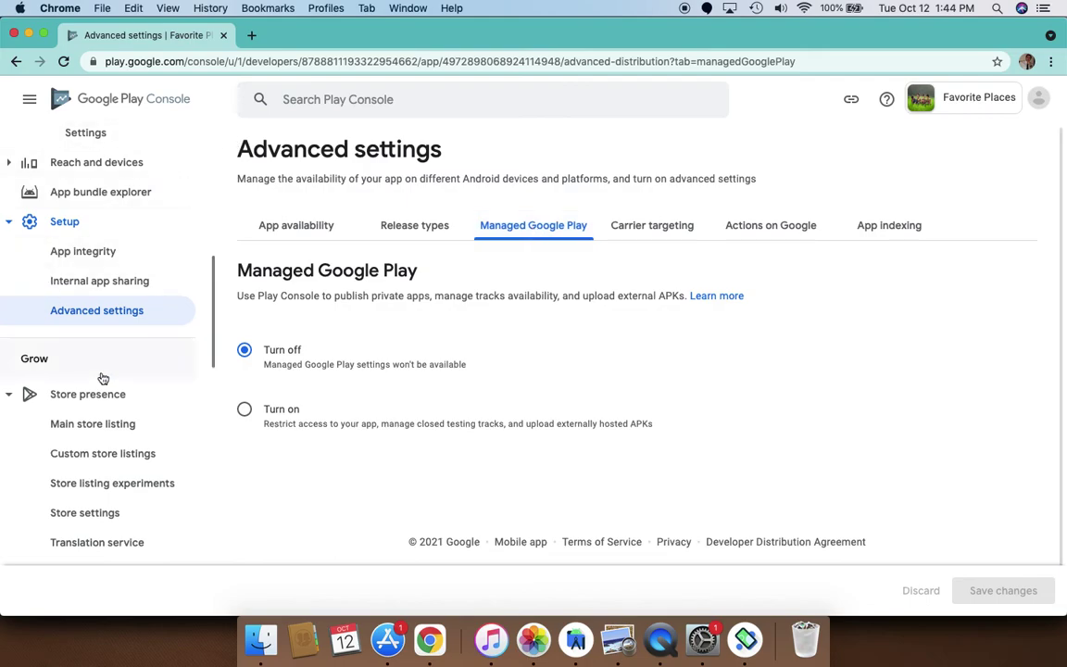
- Go back to the testing, pre-launch report and setup sections of the console navigation
scroll(115, 393, "up", 2)
scroll(115, 393, "up", 6)
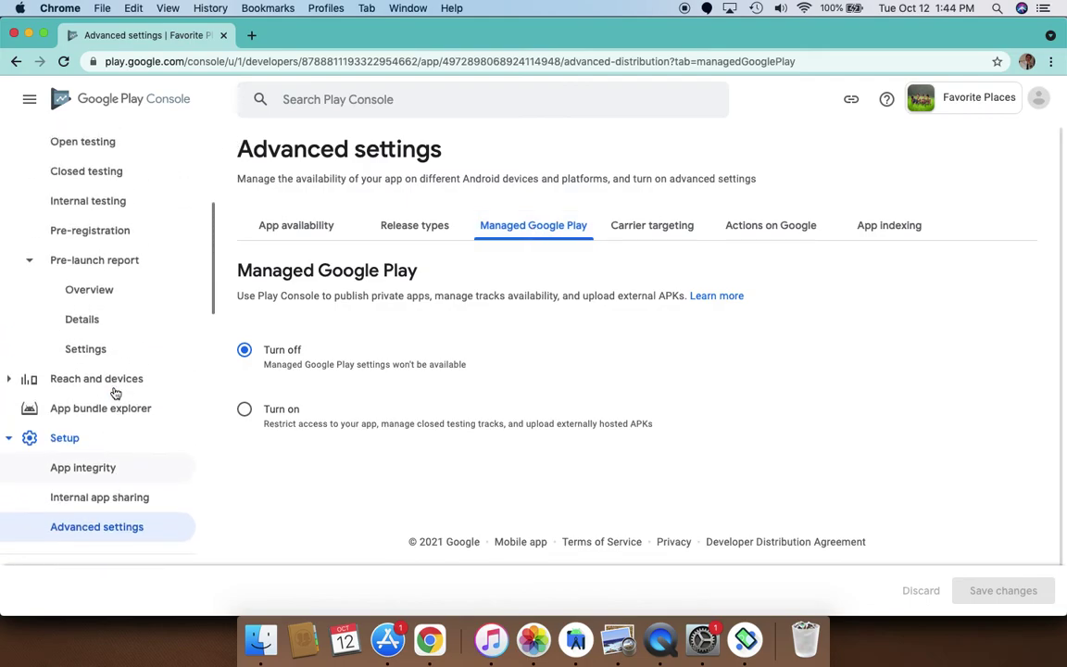
scroll(114, 393, "down", 3)
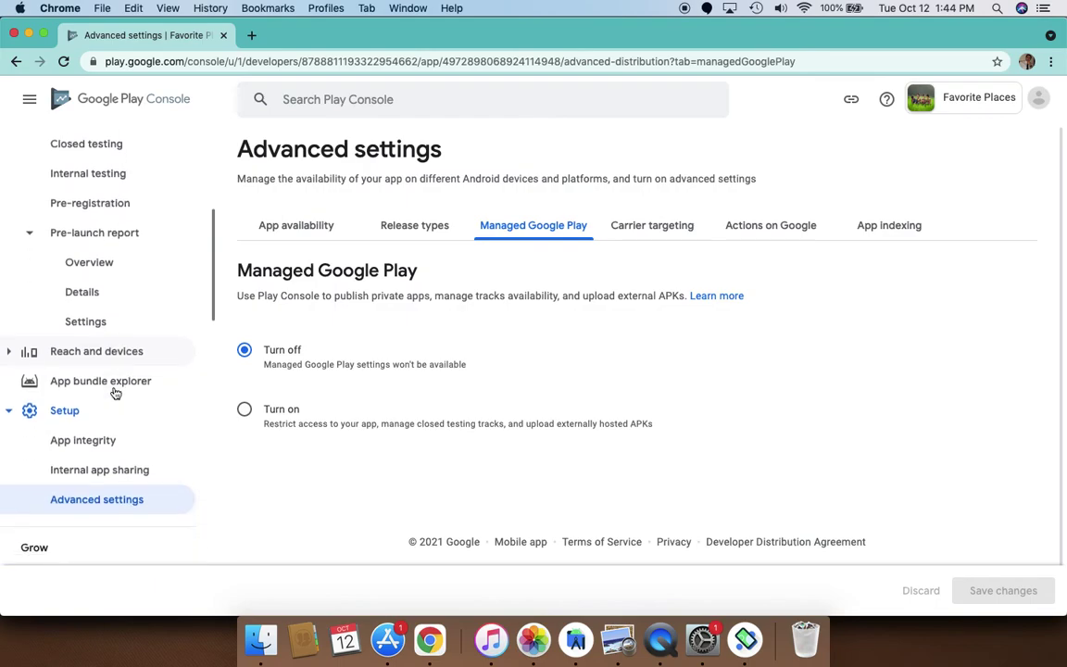